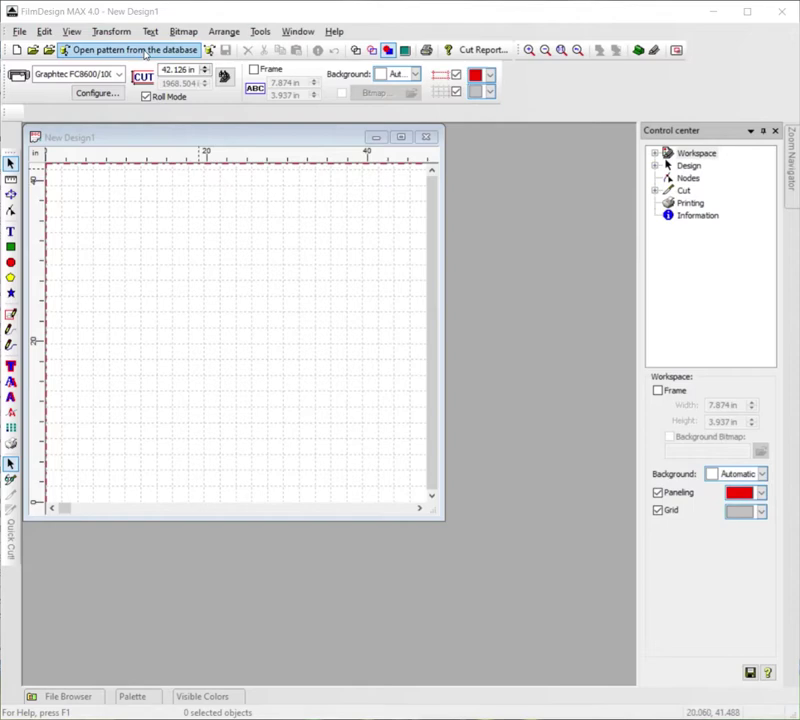
# Step: Maximize the blank New Design1 window so it fills the whole workspace
pyautogui.doubleClick(129, 138)
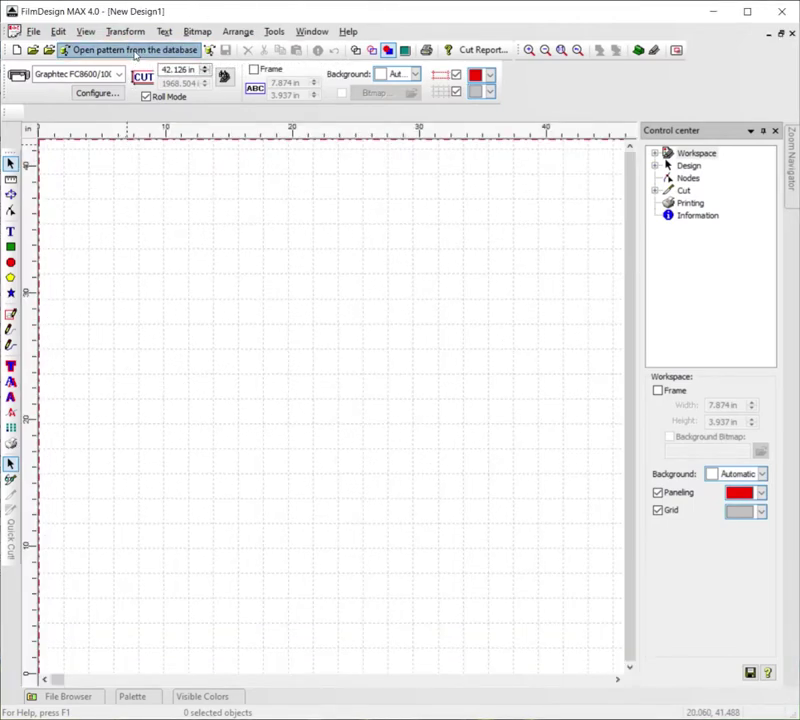
# Step: Open the pattern database and list the 2019 Dodge Charger GT kits
pyautogui.click(135, 55)
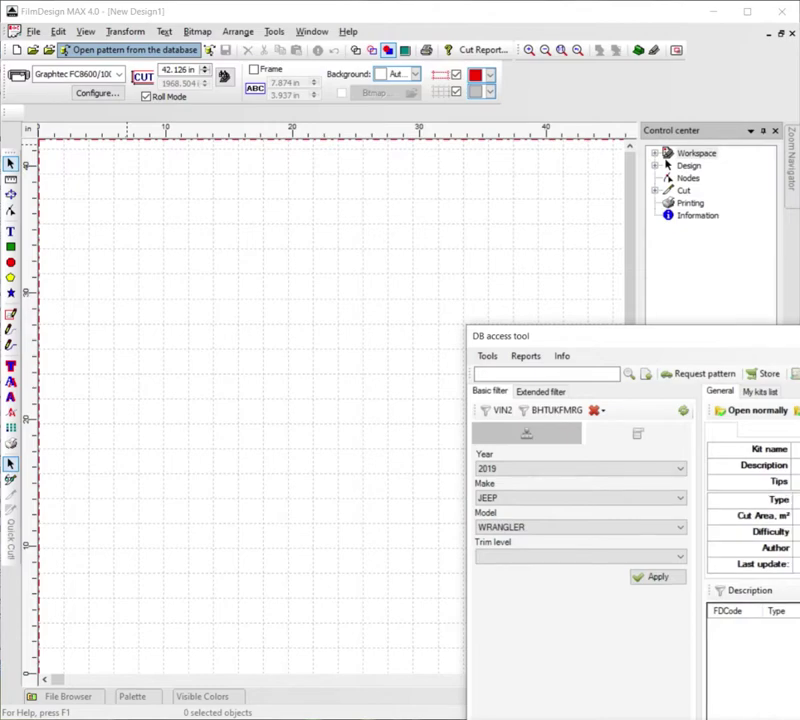
pyautogui.moveTo(795, 341); pyautogui.dragTo(492, 167)
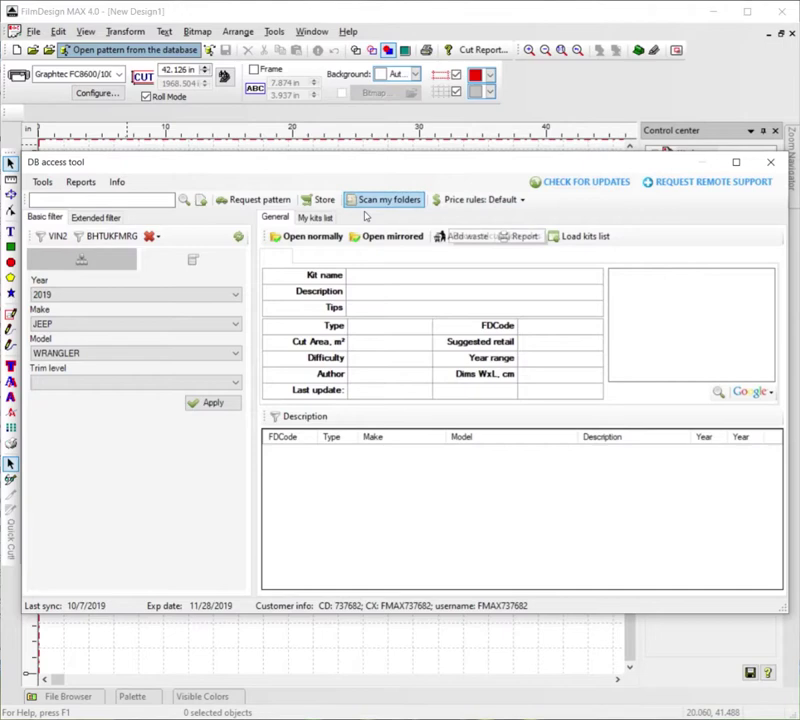
pyautogui.click(118, 328)
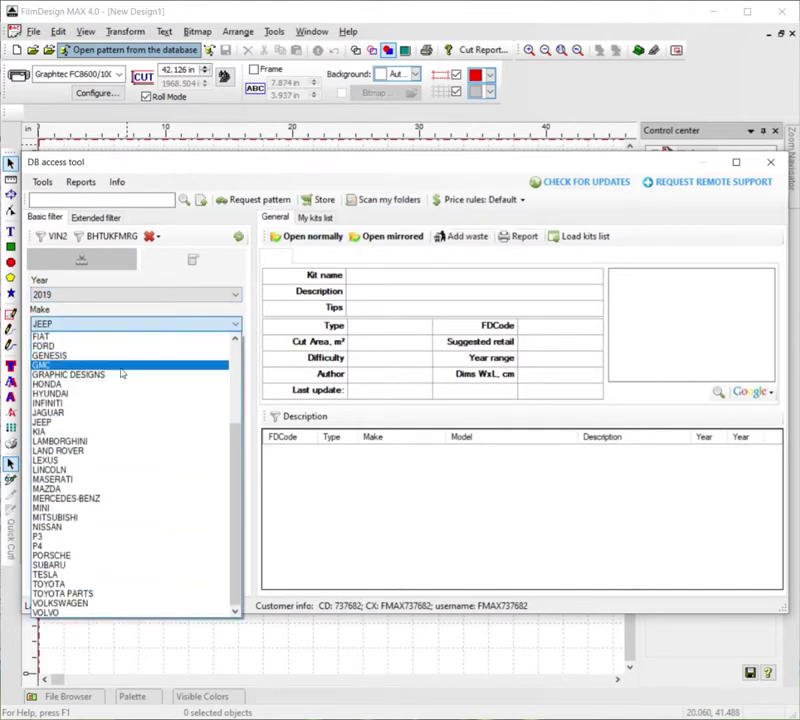
pyautogui.scroll(3, 121, 373)
pyautogui.scroll(1, 121, 373)
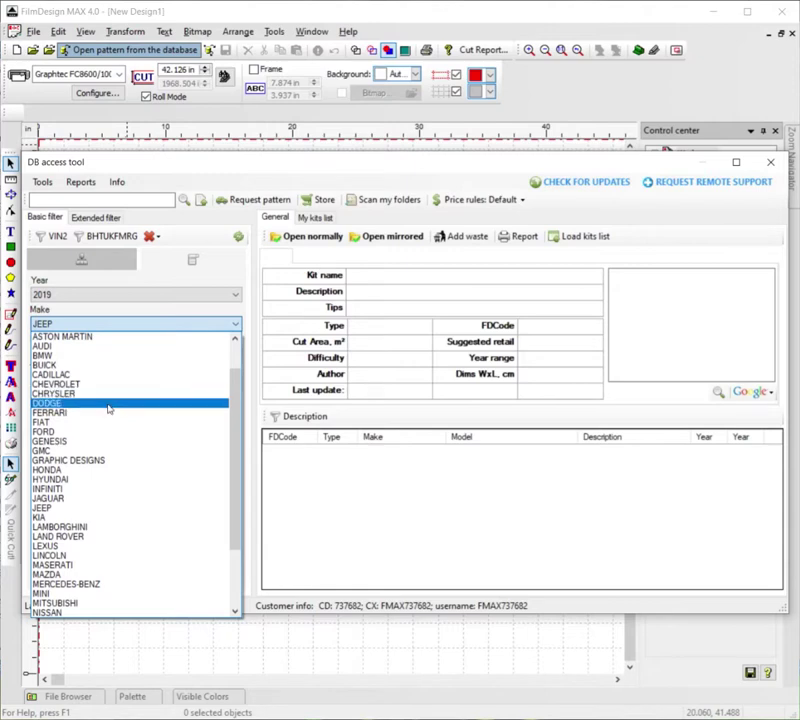
pyautogui.click(109, 408)
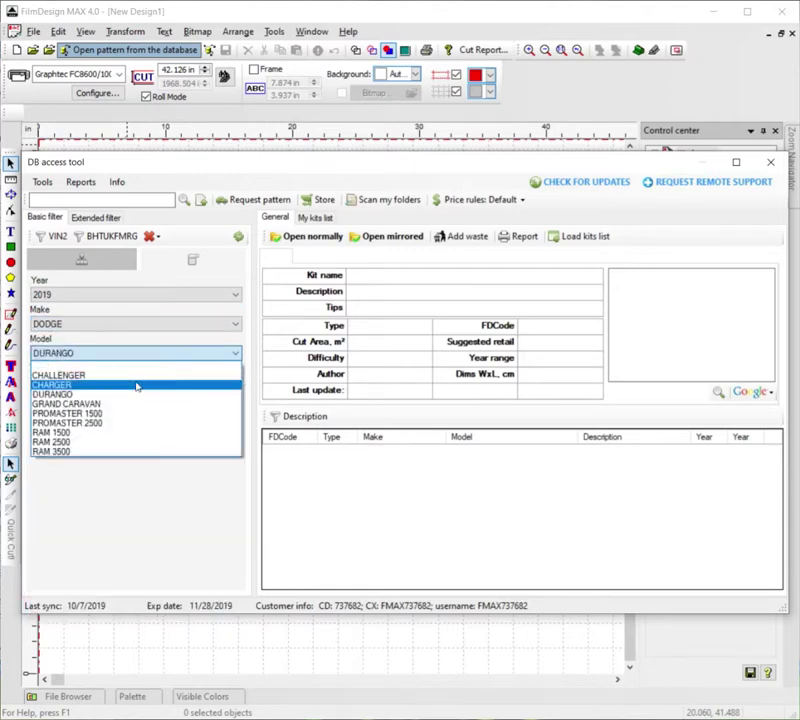
pyautogui.click(136, 384)
pyautogui.click(137, 386)
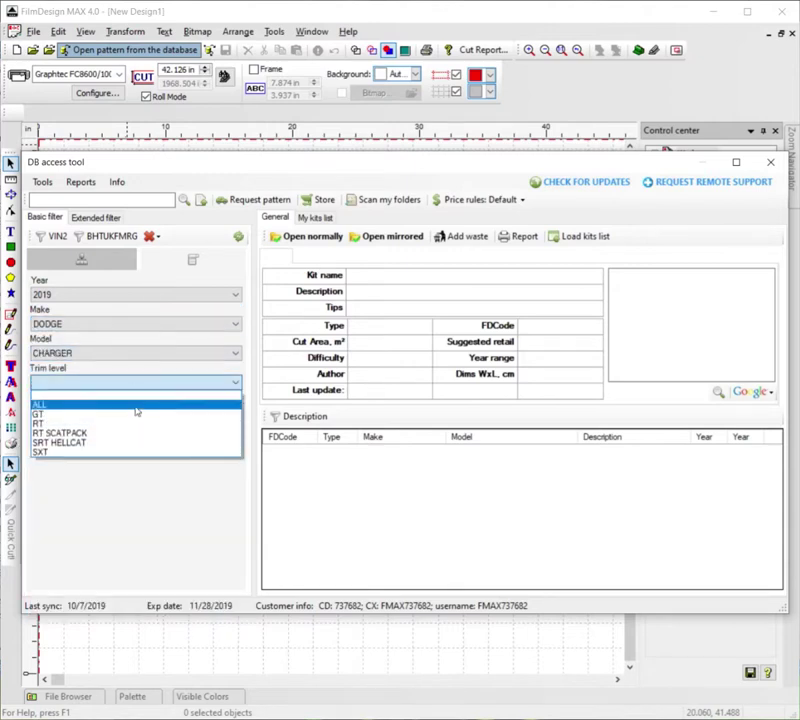
pyautogui.click(137, 414)
pyautogui.click(207, 402)
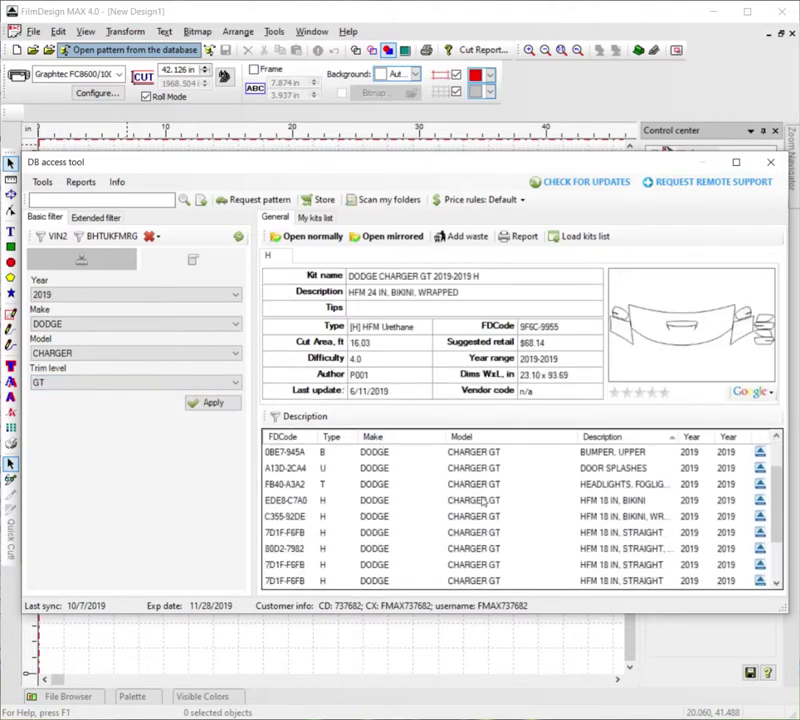
pyautogui.scroll(-1, 483, 500)
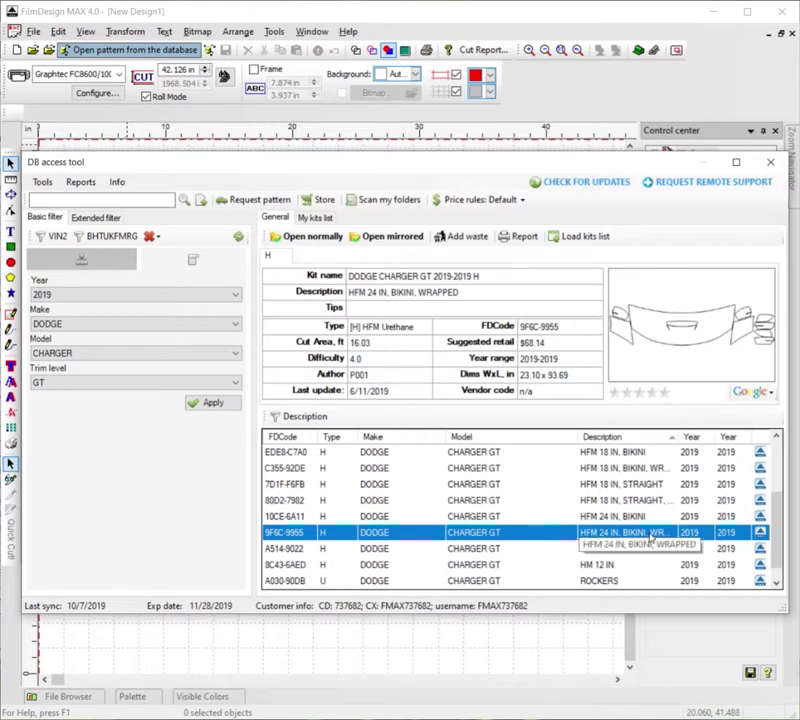
# Step: Open the 9F6C-9955 hood kit, move the hood piece above the others, and zoom to it
pyautogui.doubleClick(533, 538)
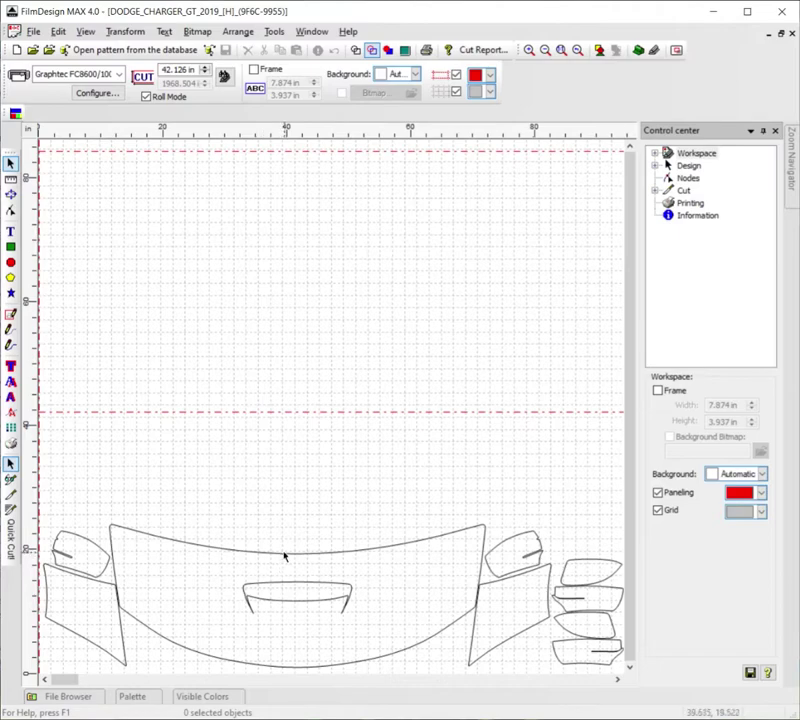
pyautogui.moveTo(285, 555); pyautogui.dragTo(298, 327)
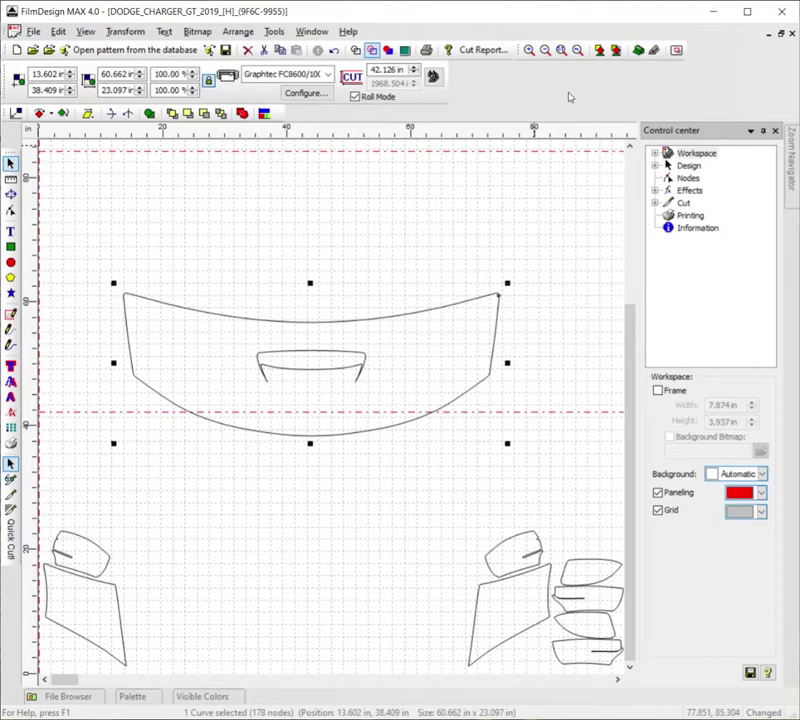
pyautogui.click(616, 51)
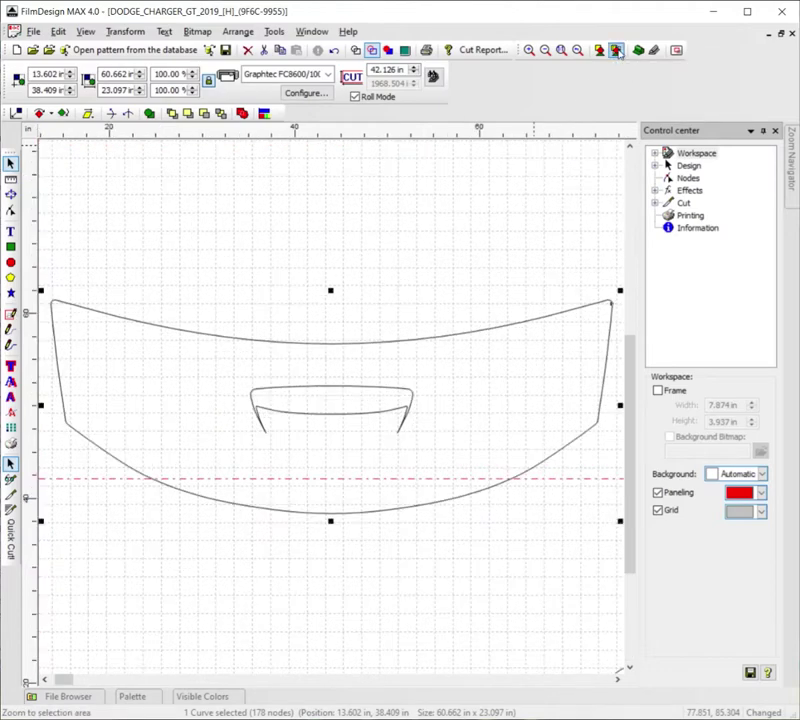
# Step: Set the Outlines tool to a .25 in outer offset with Inner unchecked
pyautogui.click(10, 366)
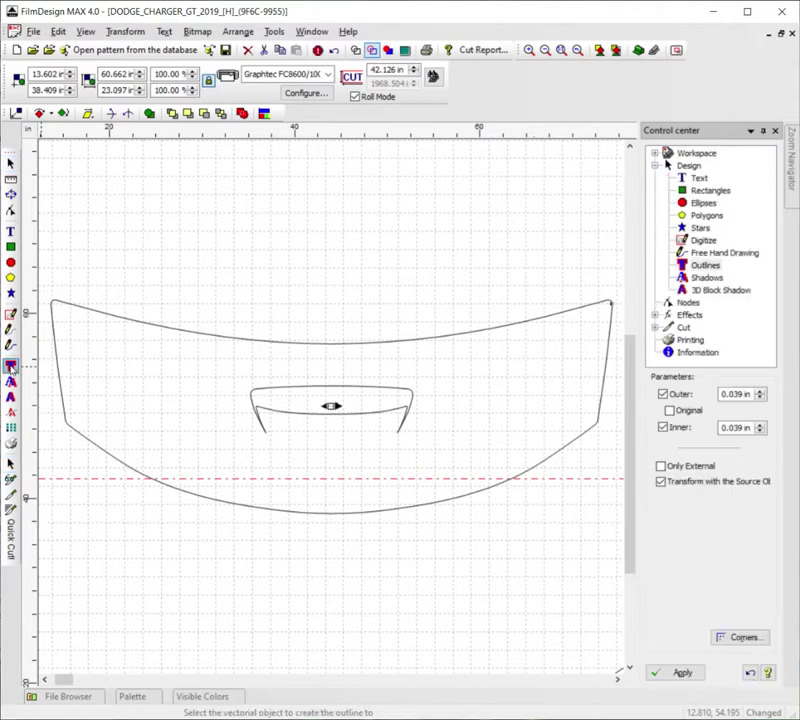
pyautogui.click(663, 427)
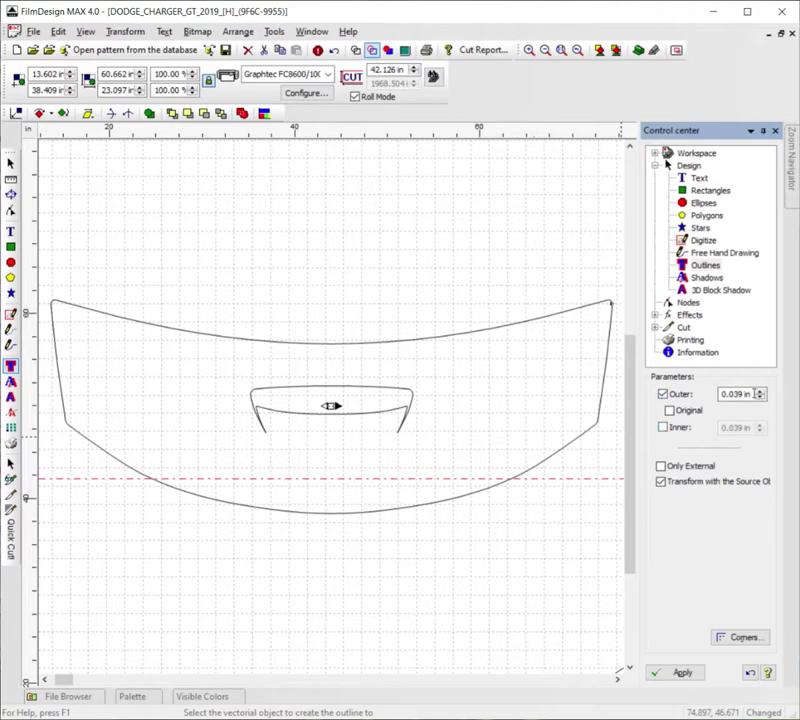
pyautogui.moveTo(745, 394); pyautogui.dragTo(721, 395)
pyautogui.write('.25')
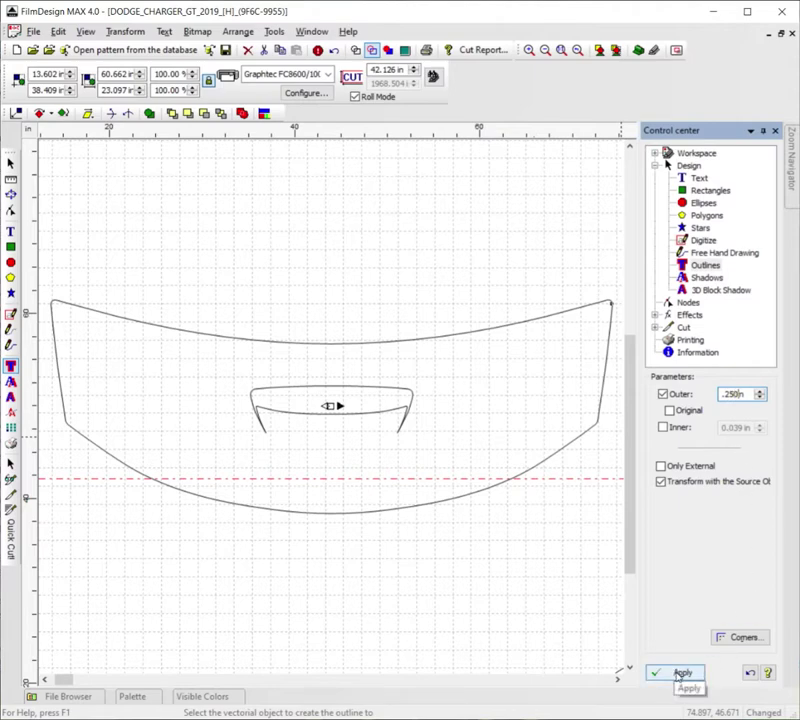
# Step: Apply the 0.25 in outer outline to the hood piece and zoom out
pyautogui.click(679, 674)
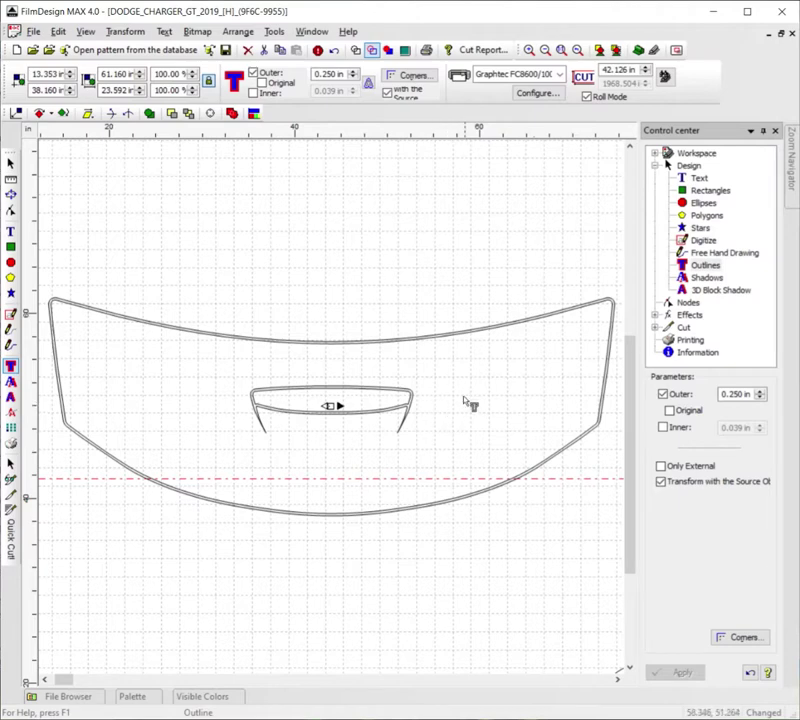
pyautogui.scroll(-3, 466, 457)
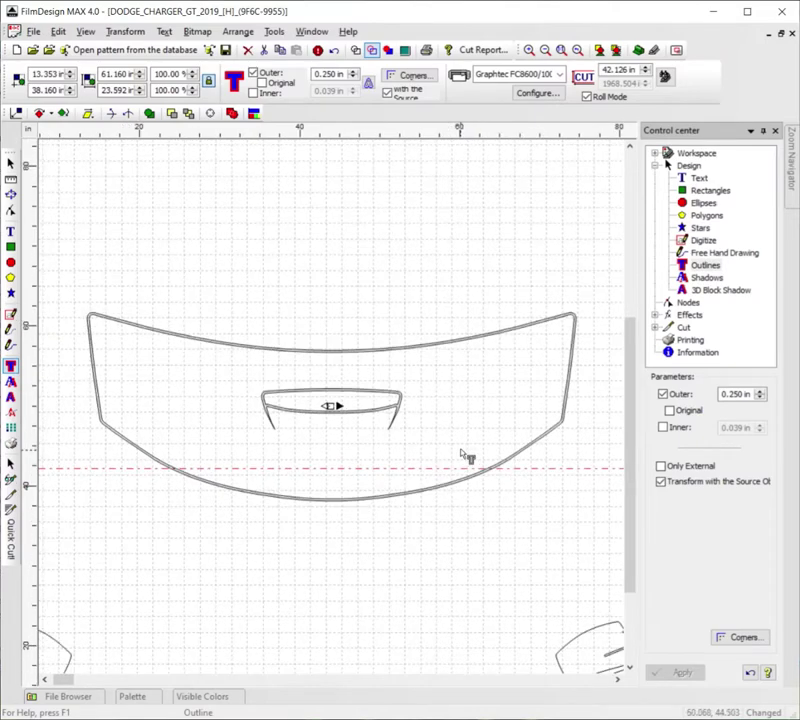
pyautogui.scroll(-3, 466, 457)
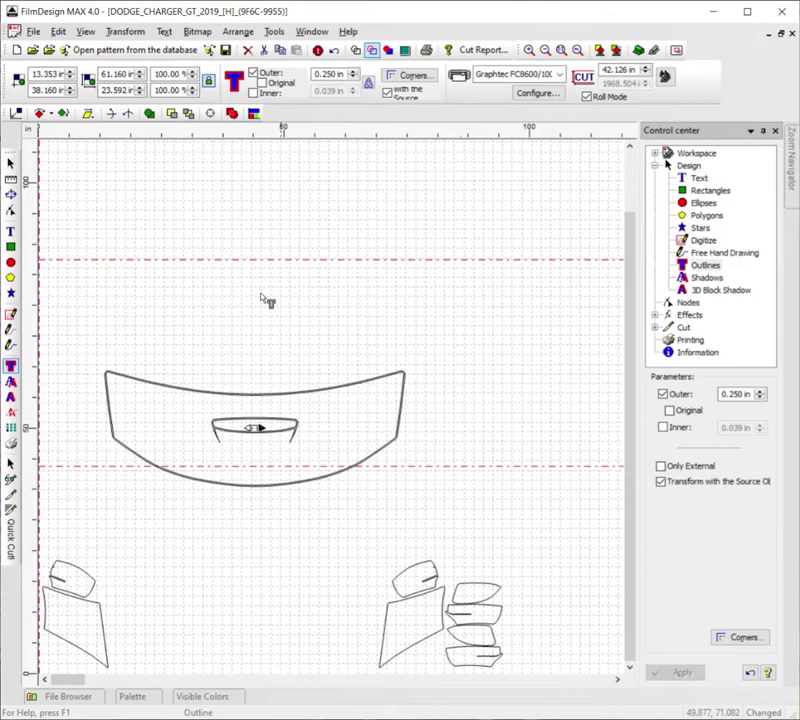
# Step: Create New Design2 and add the Arial text 'Hello' on the canvas
pyautogui.click(17, 52)
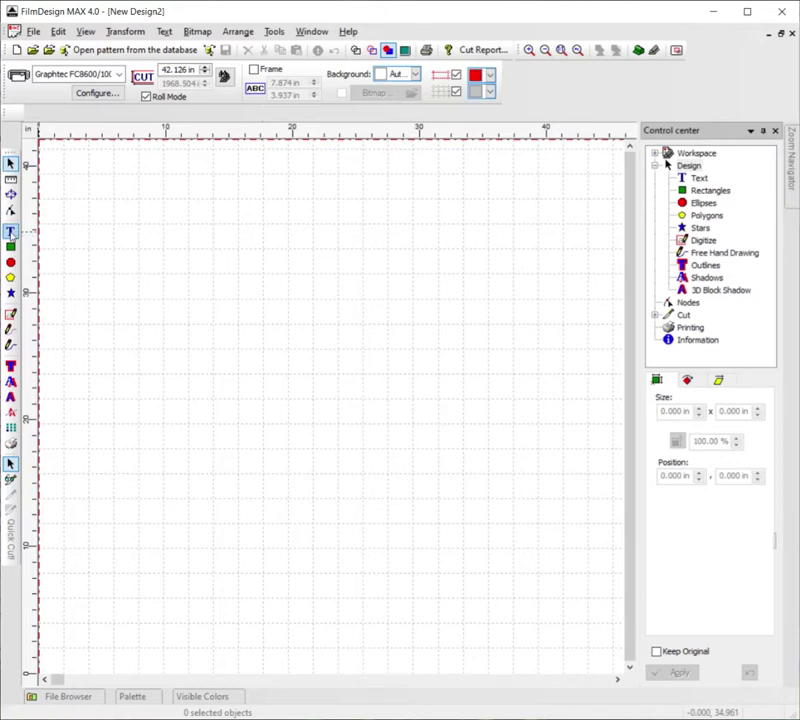
pyautogui.click(10, 231)
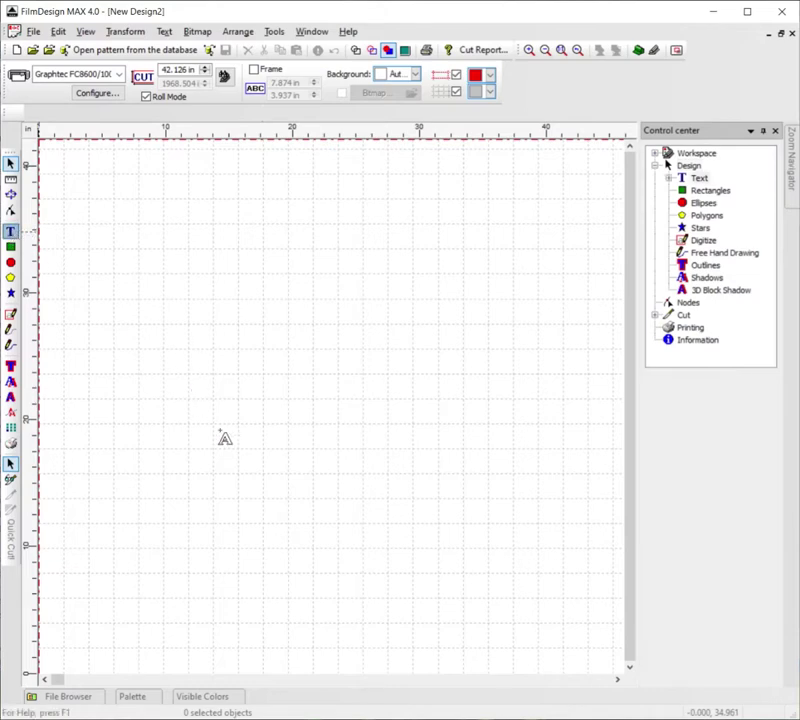
pyautogui.click(176, 468)
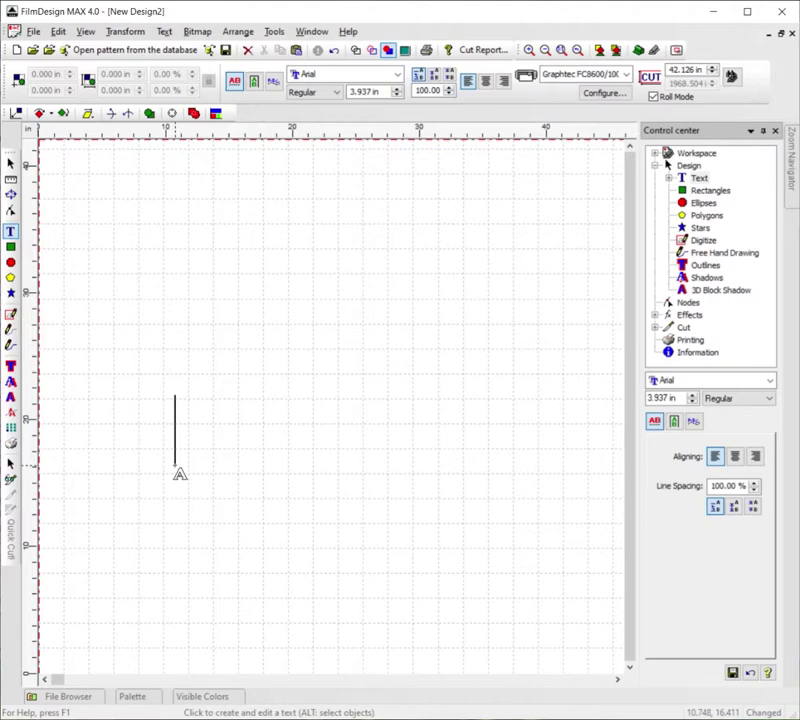
pyautogui.write('Hello')
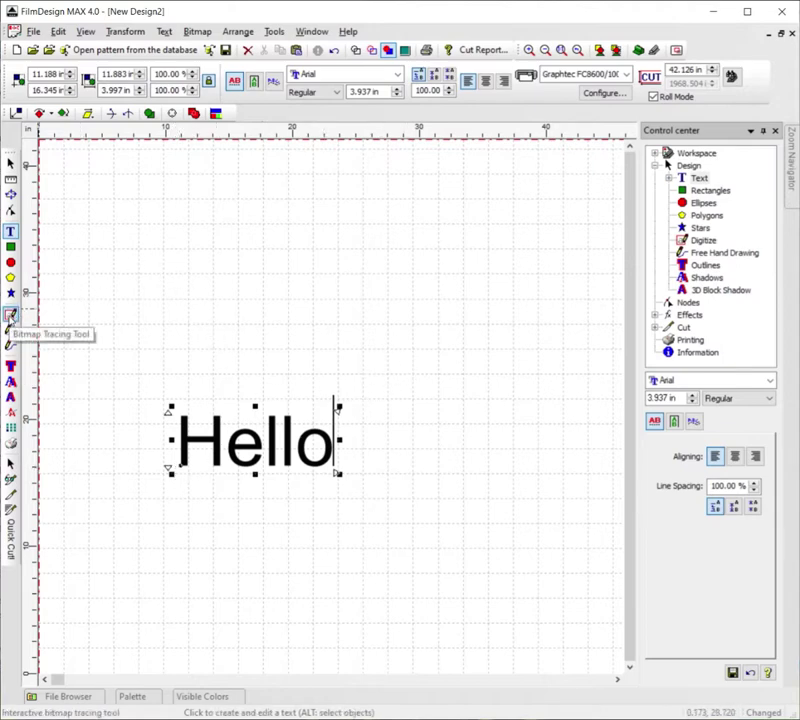
# Step: Outline 'Hello' with a .100 in outer offset, Inner unchecked
pyautogui.click(11, 367)
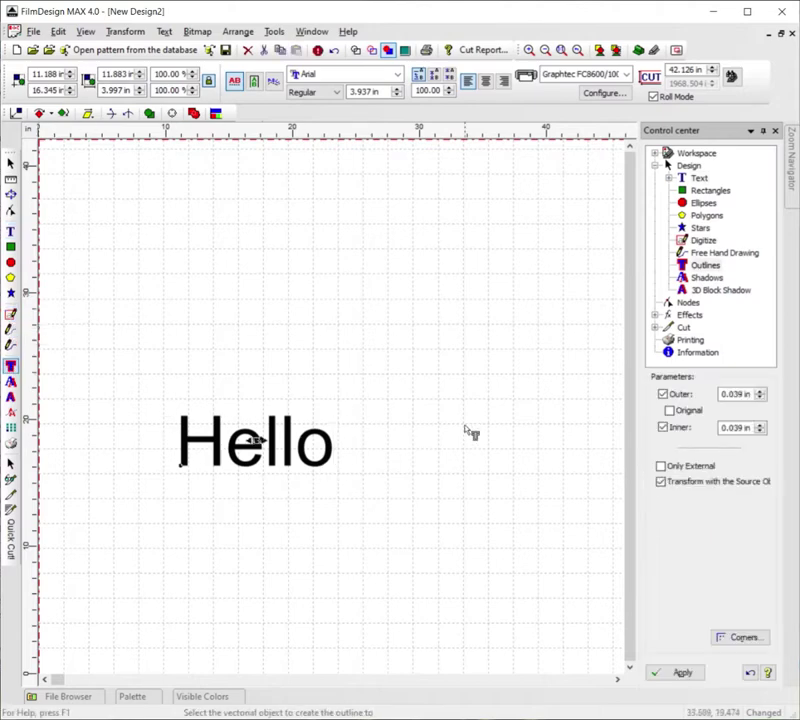
pyautogui.click(663, 428)
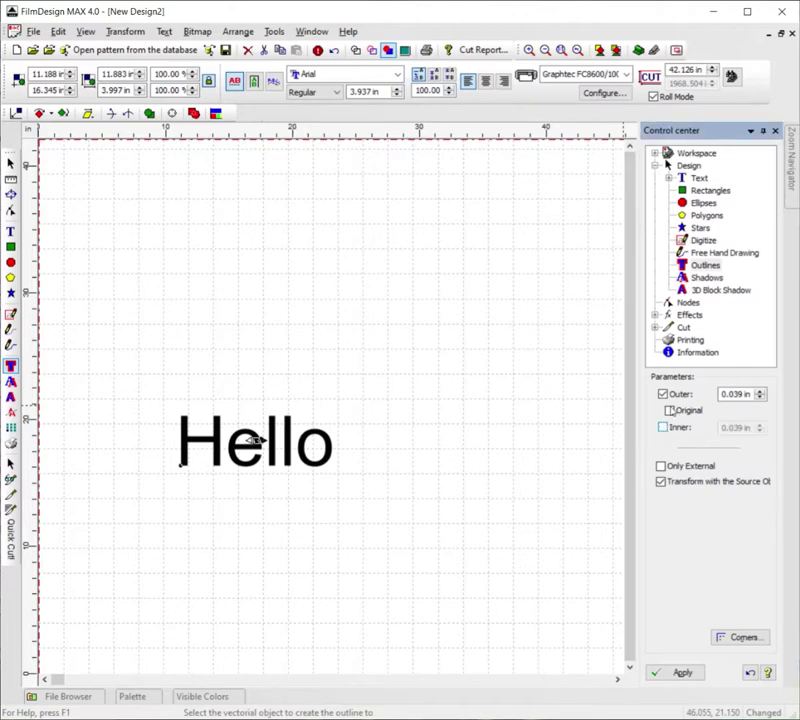
pyautogui.doubleClick(735, 394)
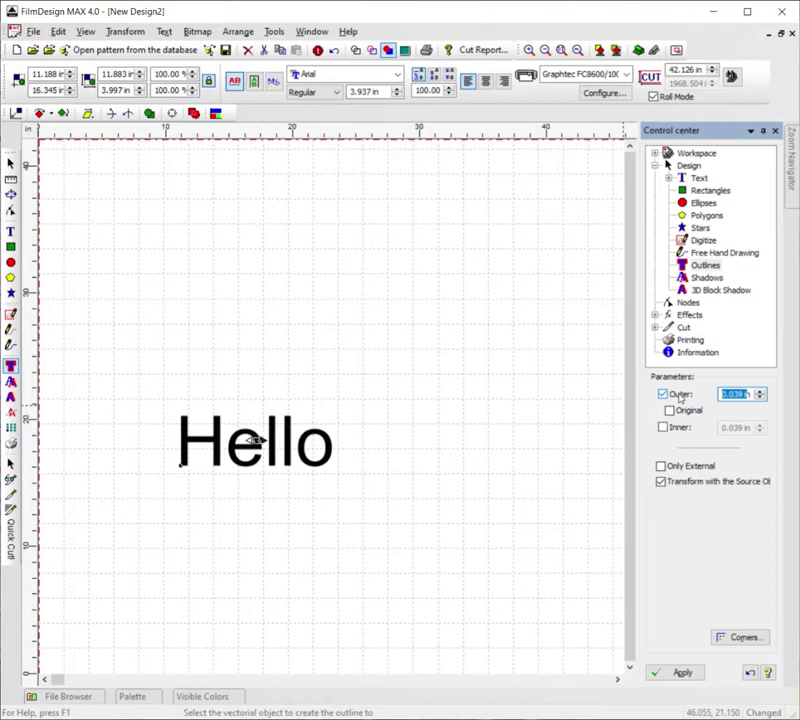
pyautogui.write('.100')
pyautogui.click(682, 673)
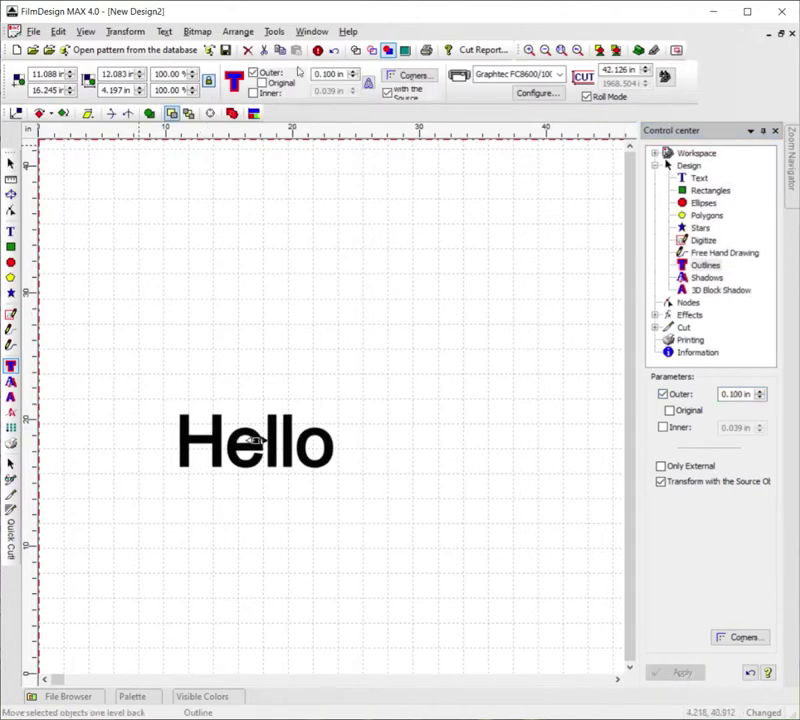
# Step: Switch to outline-only view and zoom to see each Hello letter's 0.100 in contour
pyautogui.click(372, 50)
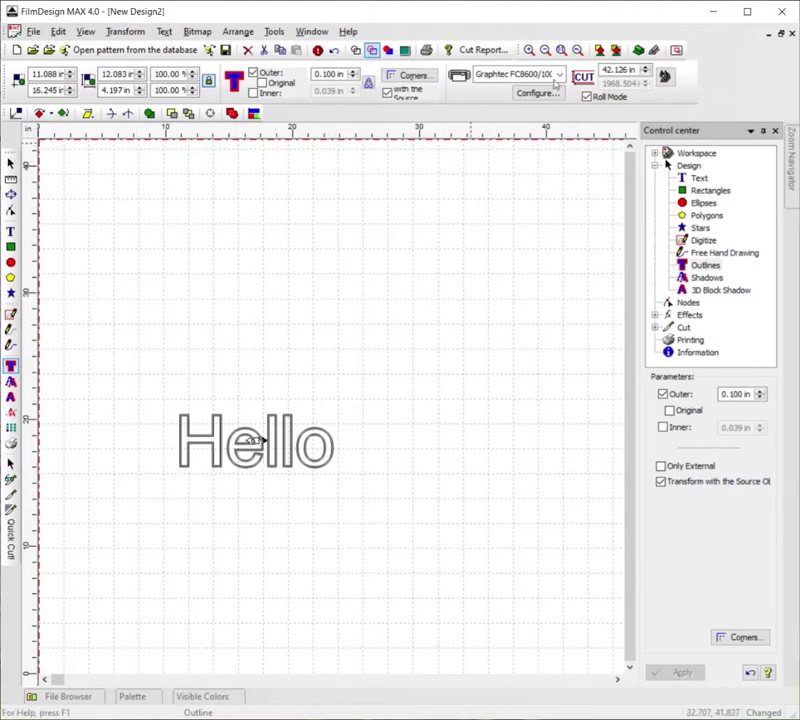
pyautogui.click(616, 50)
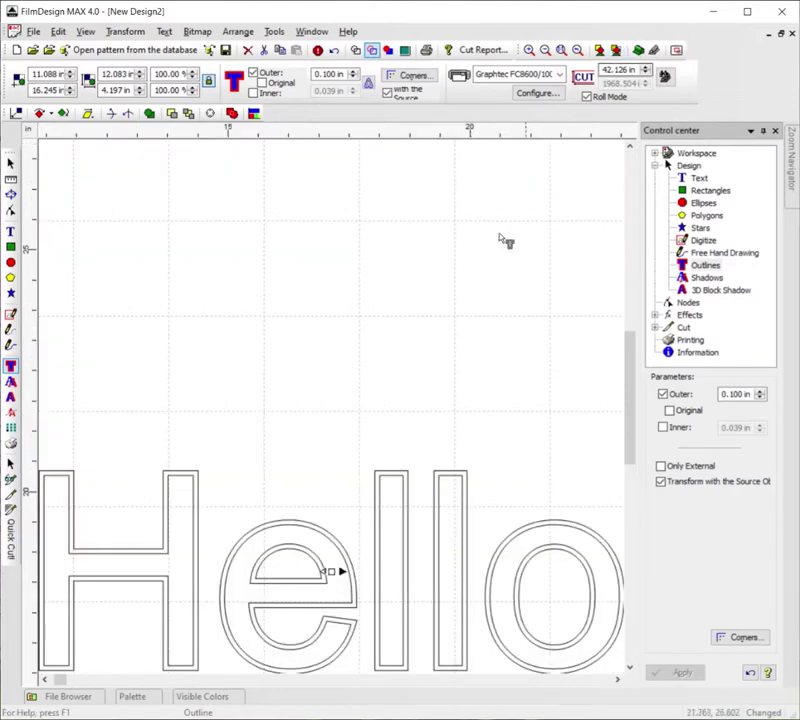
pyautogui.scroll(1, 345, 416)
pyautogui.scroll(-2, 311, 504)
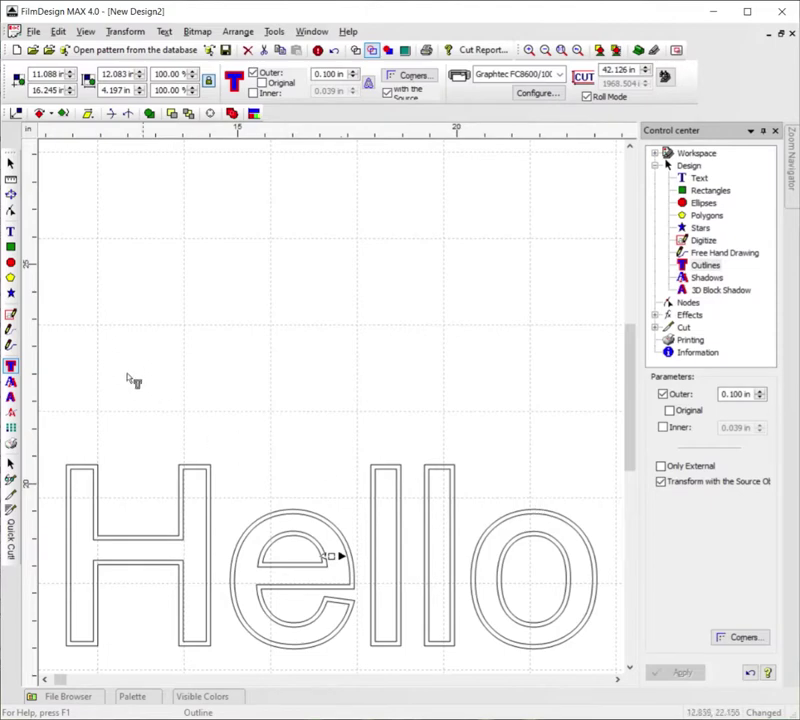
pyautogui.scroll(-2, 316, 364)
pyautogui.scroll(-2, 312, 362)
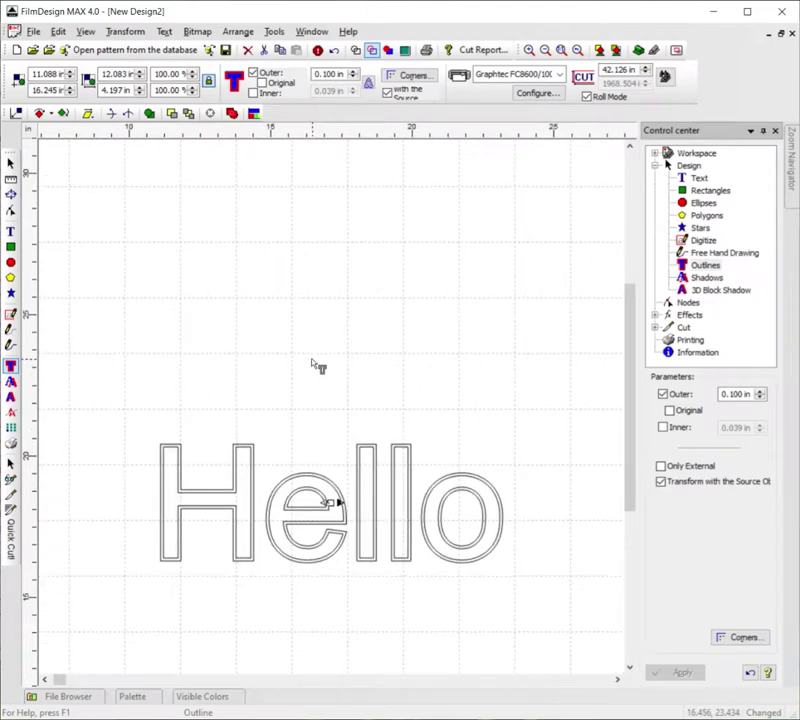